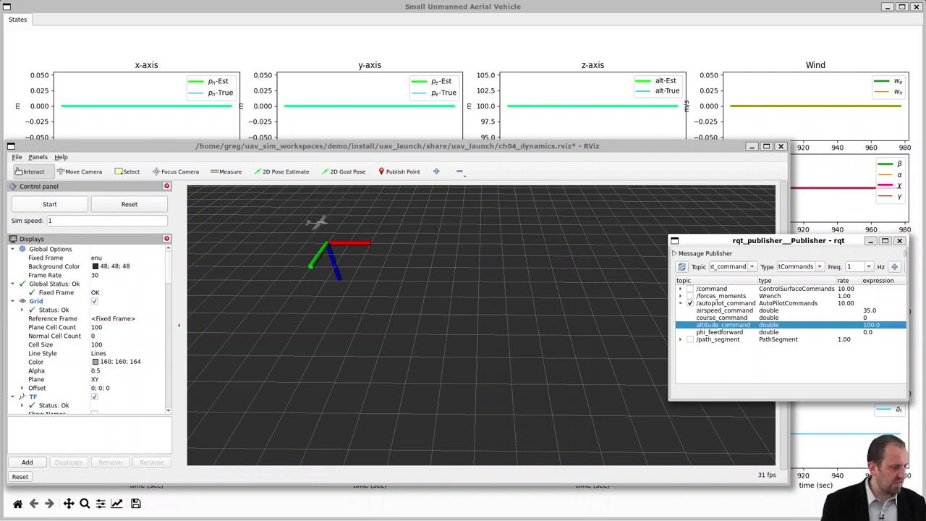
Step: Start the UAV simulation in RViz with the spacebar and bring the rqt command publisher forward
{"action": "left_click", "coordinate": [372, 232]}
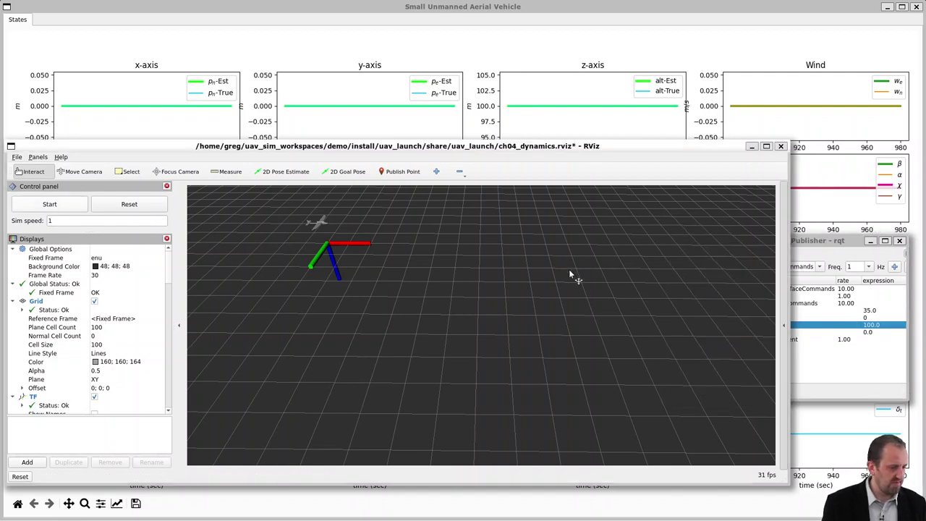
{"action": "key", "text": "space"}
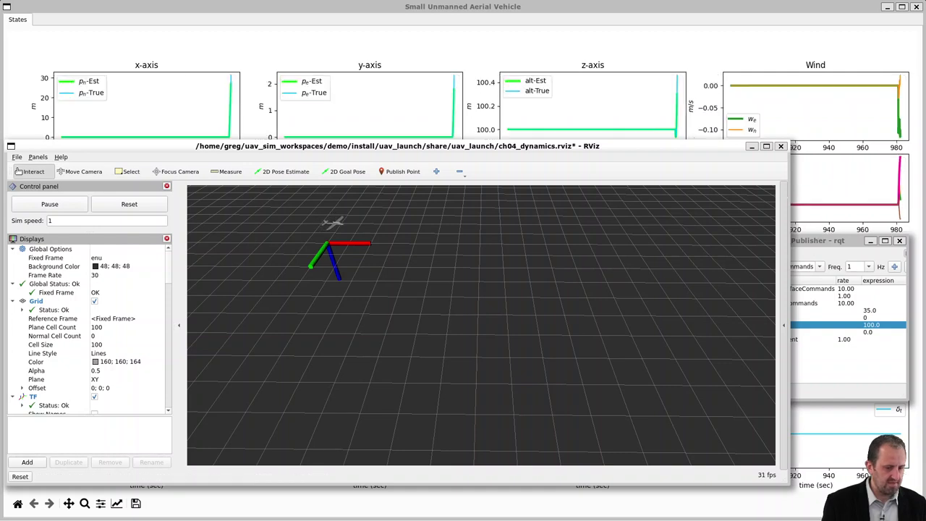
{"action": "left_click", "coordinate": [796, 312]}
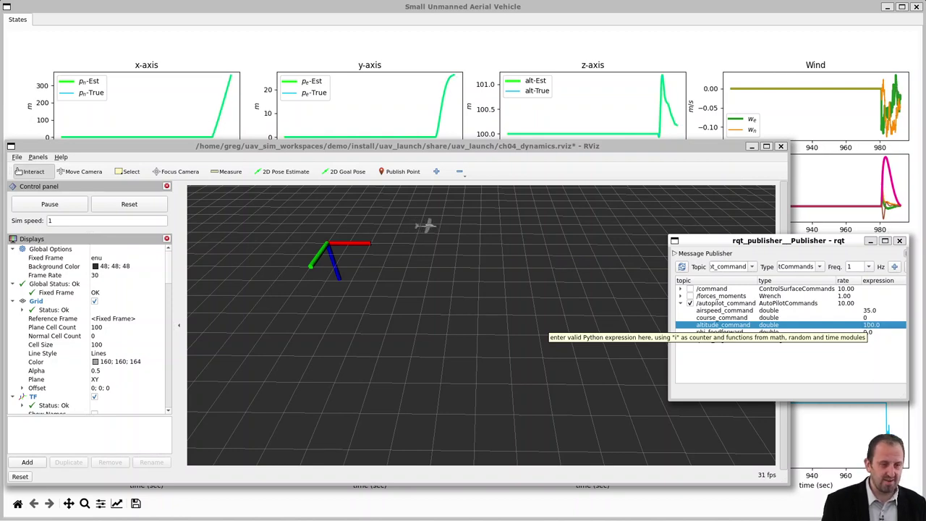
Step: Publish a course command of 3.14 and watch the state plots as the UAV turns back
{"action": "double_click", "coordinate": [866, 318]}
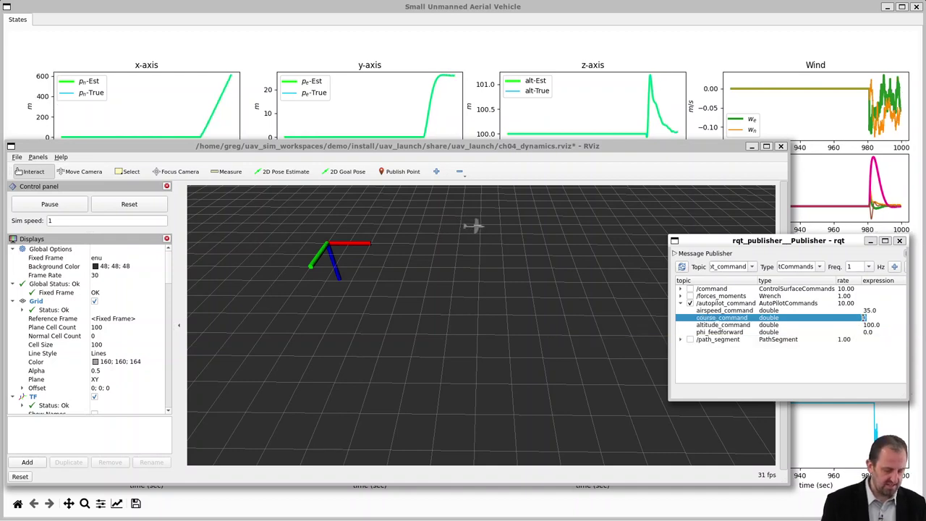
{"action": "type", "text": "3.1"}
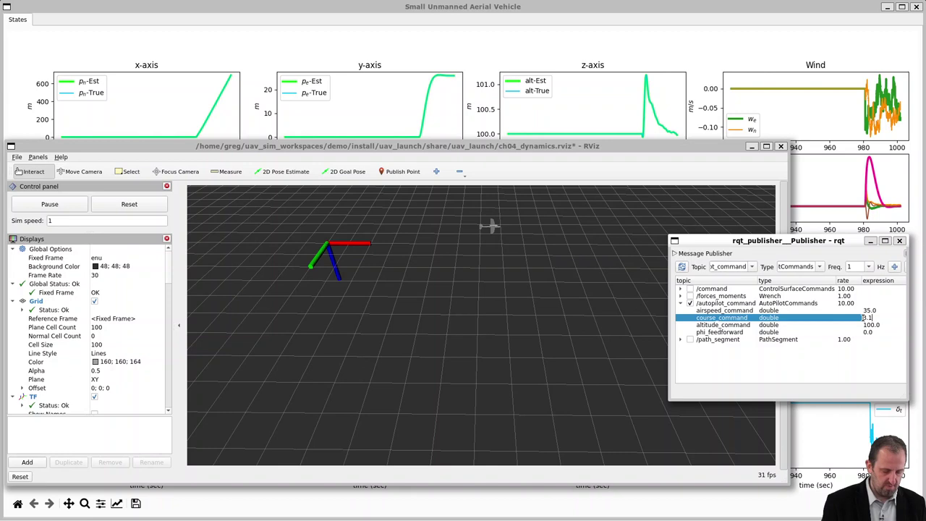
{"action": "type", "text": "4"}
{"action": "key", "text": "Return"}
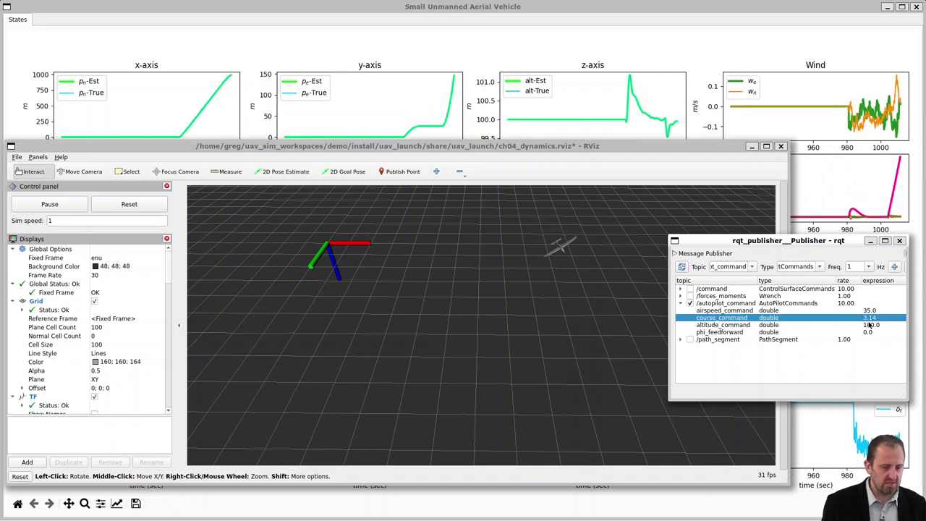
{"action": "key", "text": "alt+Tab"}
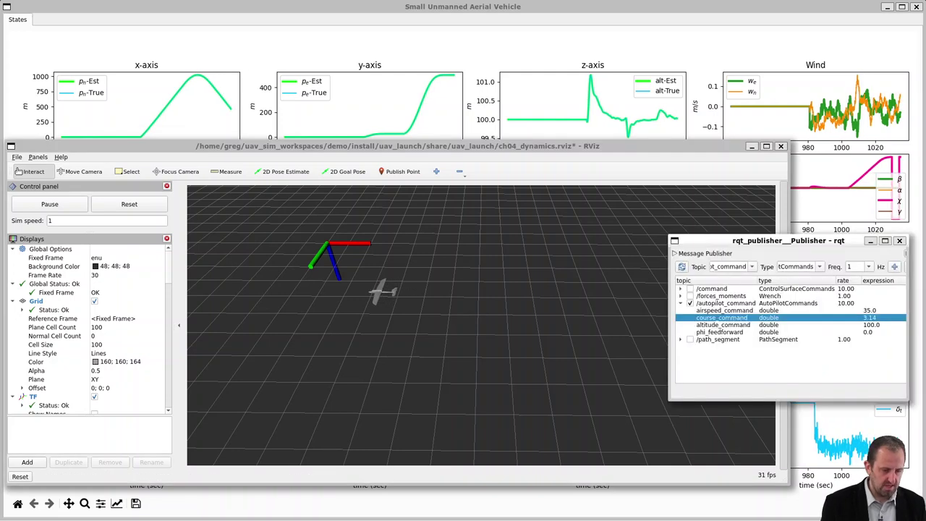
Step: Set the altitude command to 150 and reset the course command to 0
{"action": "double_click", "coordinate": [865, 320]}
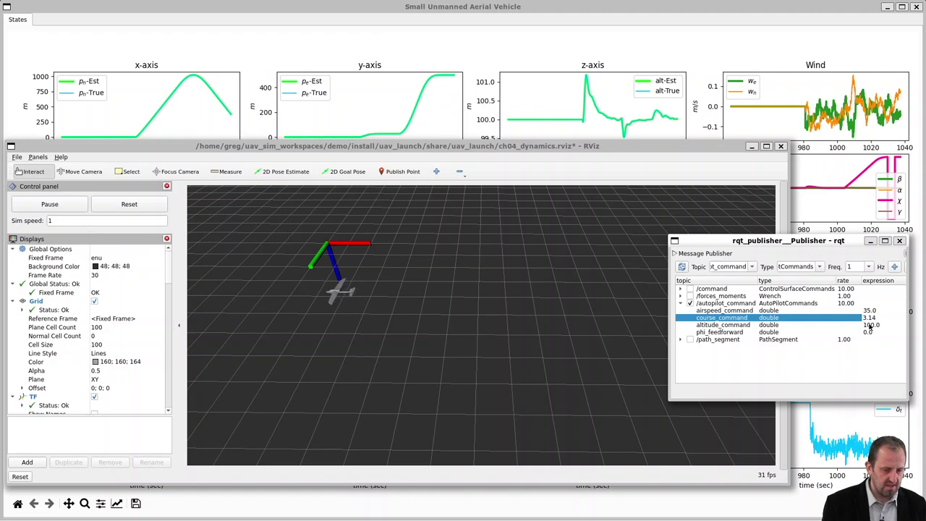
{"action": "double_click", "coordinate": [870, 326]}
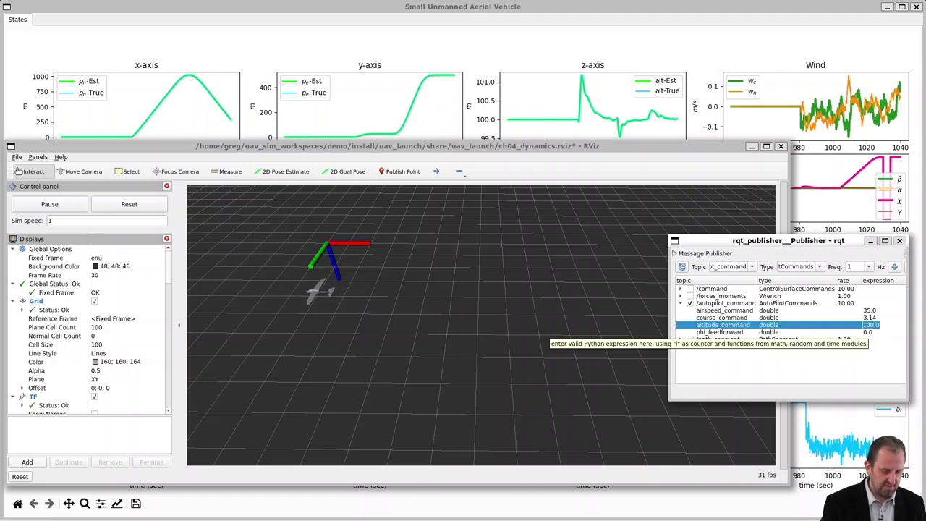
{"action": "type", "text": "150"}
{"action": "key", "text": "Return"}
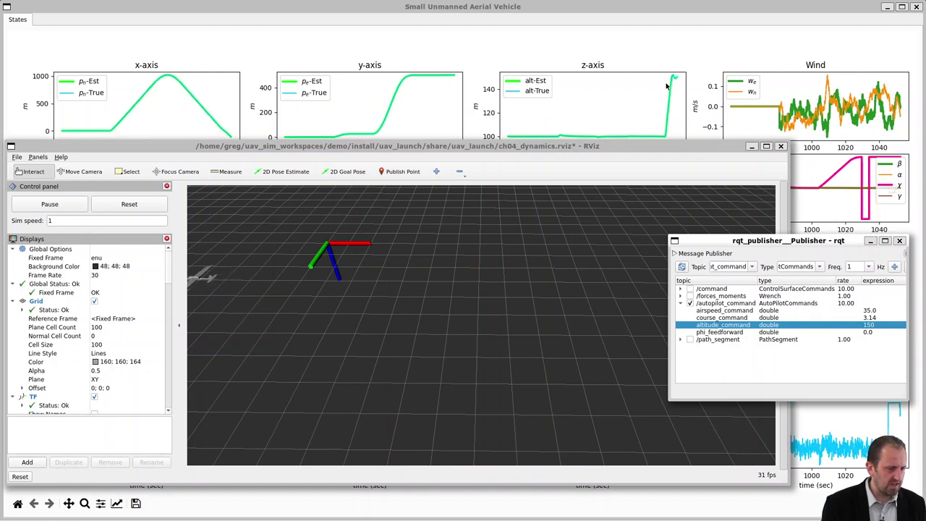
{"action": "double_click", "coordinate": [868, 317]}
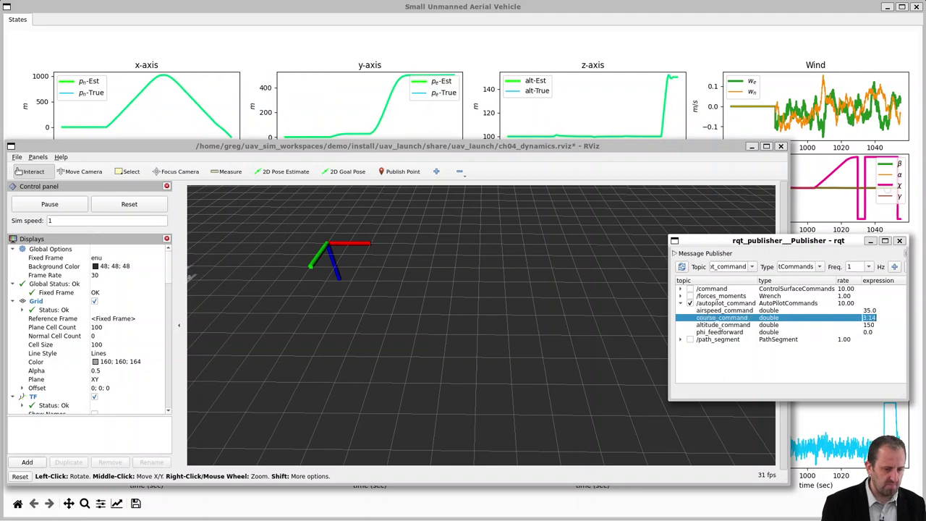
{"action": "type", "text": "0"}
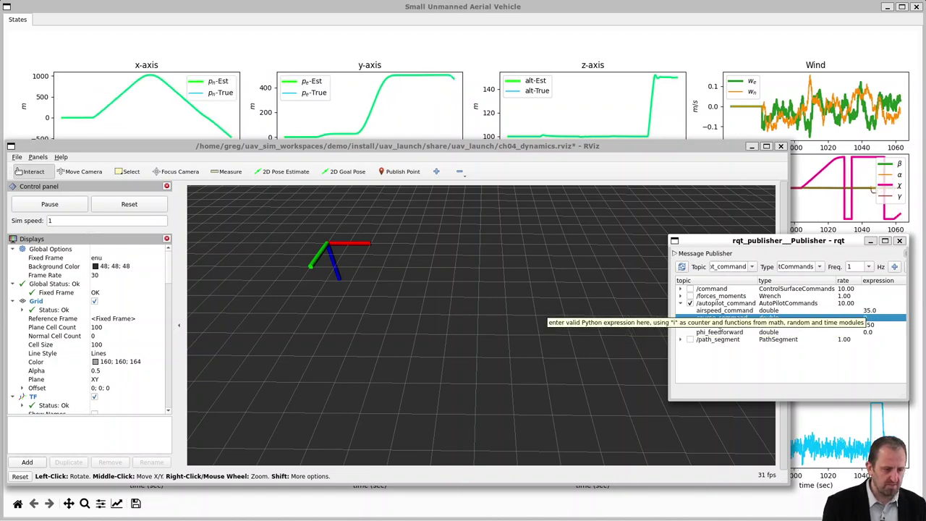
Step: Publish an airspeed command of 25 and view the plots as airspeed drops from 35 m/s
{"action": "double_click", "coordinate": [867, 310]}
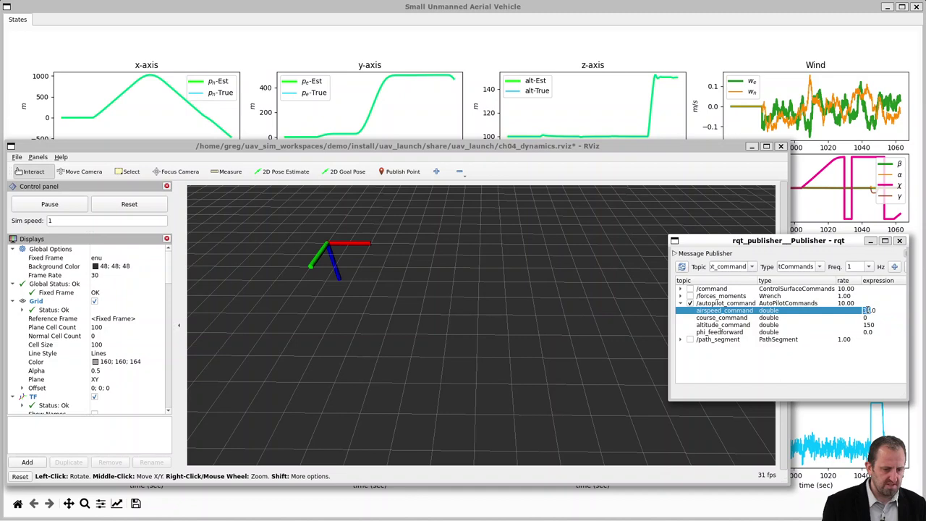
{"action": "type", "text": "25"}
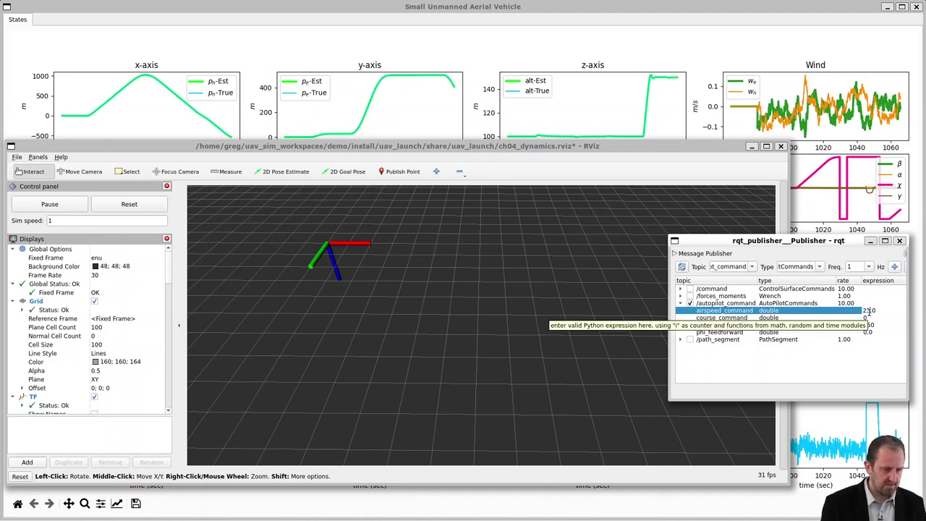
{"action": "key", "text": "Return"}
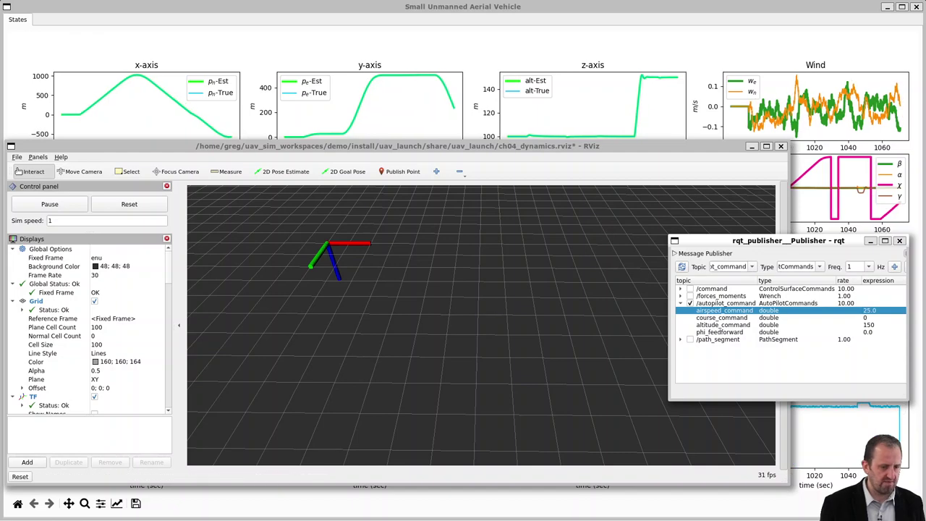
{"action": "left_click", "coordinate": [833, 169]}
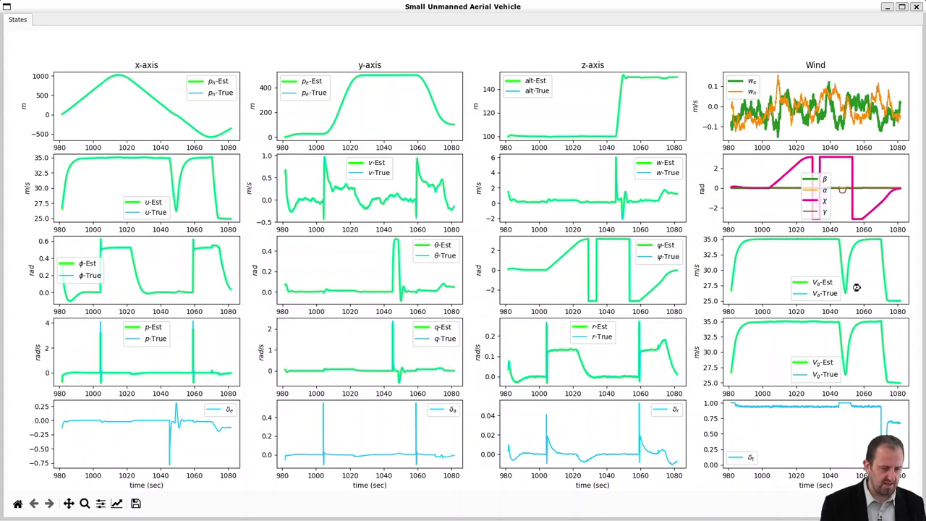
Step: Replace the course command 0 with 1 in the rqt publisher
{"action": "key", "text": "alt+Tab"}
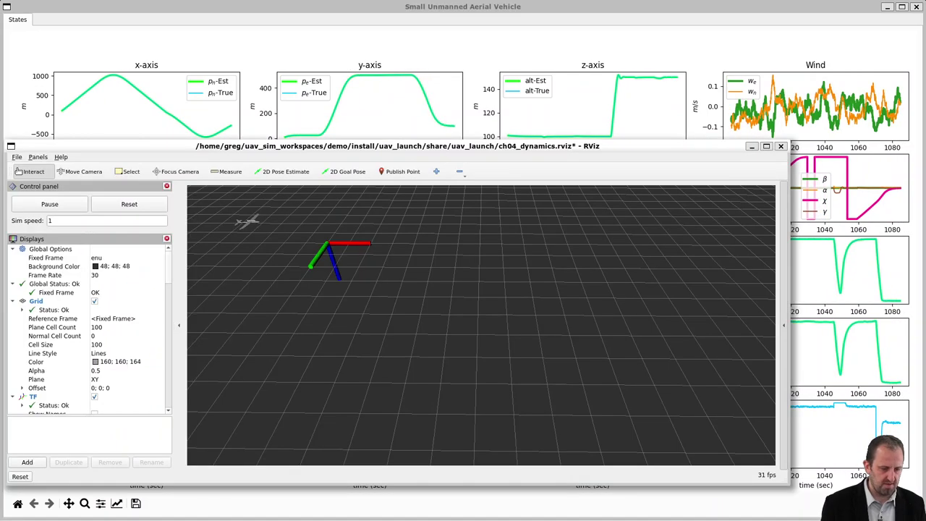
{"action": "key", "text": "alt+Tab"}
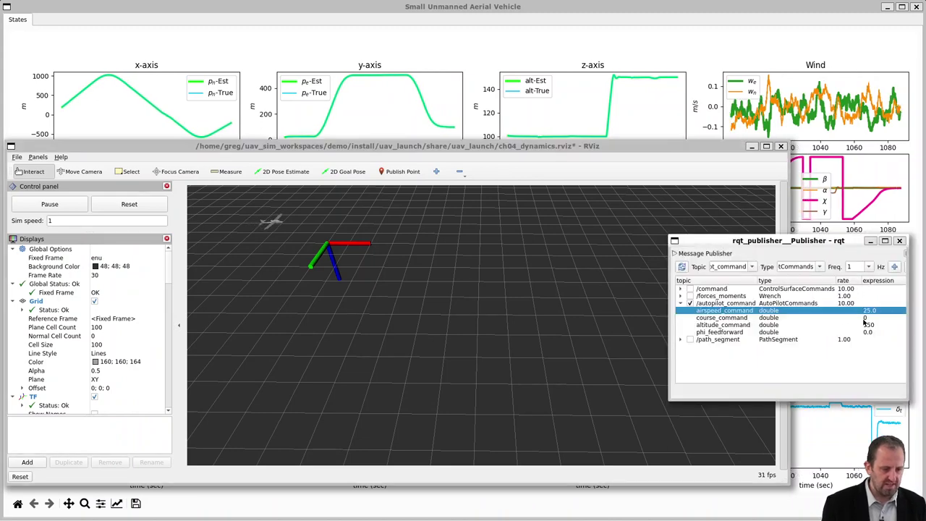
{"action": "double_click", "coordinate": [865, 318]}
{"action": "key", "text": "BackSpace"}
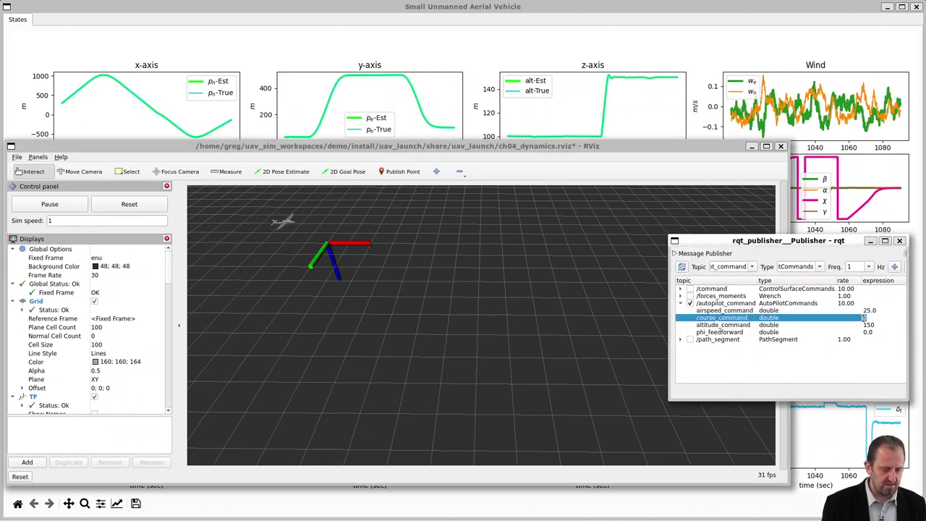
{"action": "type", "text": "1"}
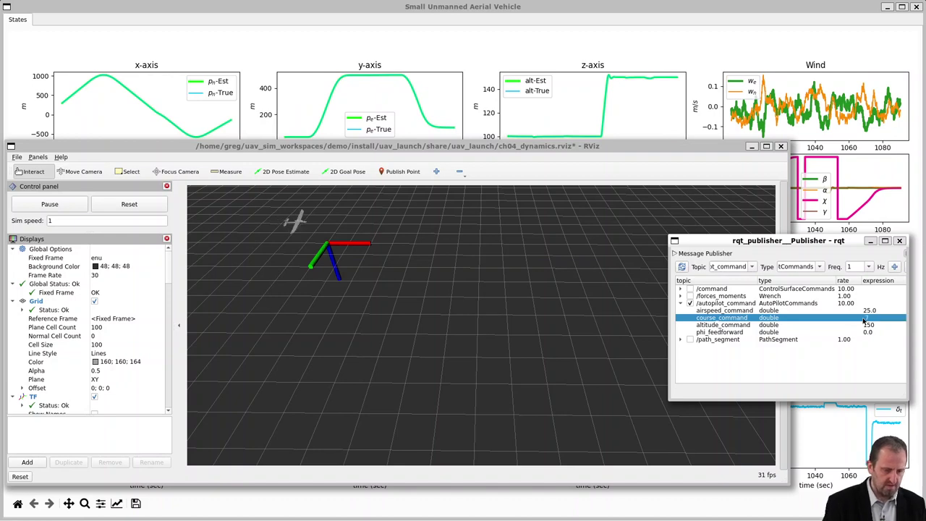
{"action": "key", "text": "Return"}
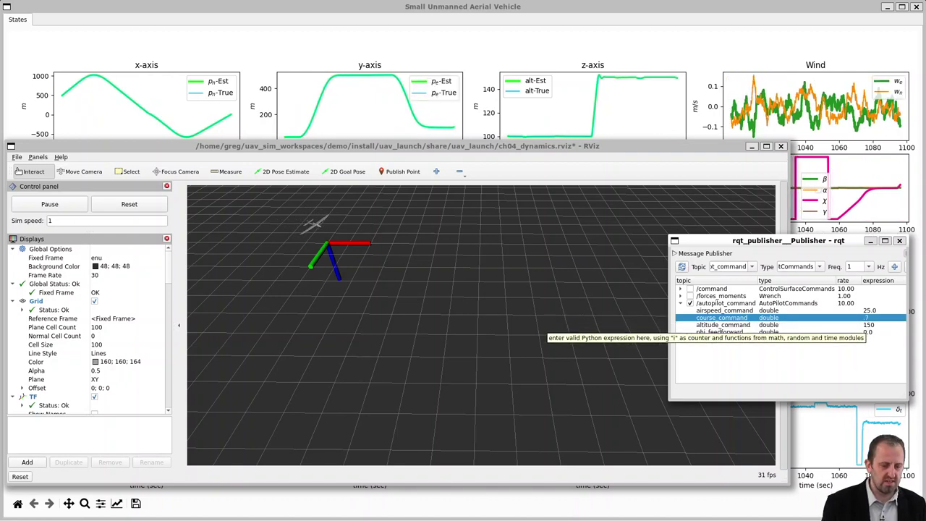
Step: Send an altitude command of 500 so the UAV climbs
{"action": "double_click", "coordinate": [868, 325]}
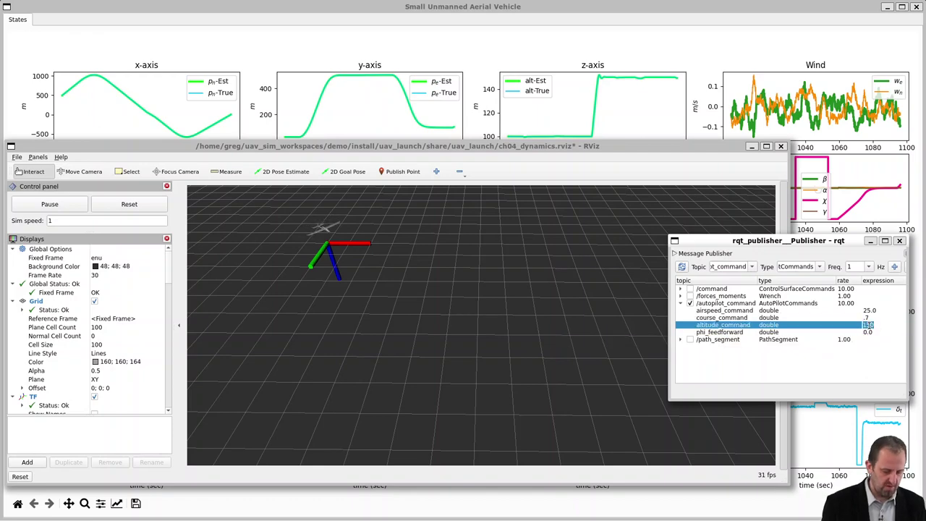
{"action": "type", "text": "500"}
{"action": "key", "text": "Return"}
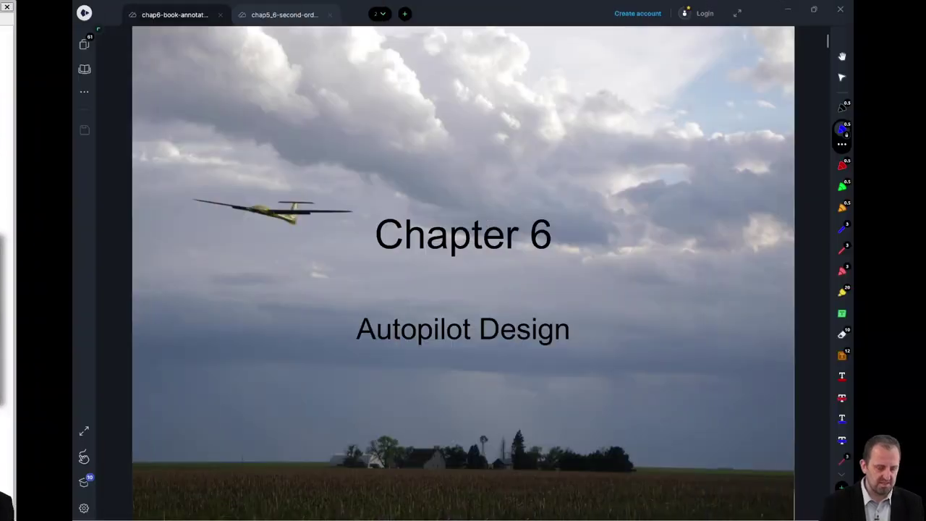
Step: Scroll the Chapter 6 deck to slide 2 of 61, the Architecture diagram
{"action": "scroll", "coordinate": [463, 260], "scroll_direction": "down", "scroll_amount": 10}
{"action": "scroll", "coordinate": [463, 260], "scroll_direction": "up", "scroll_amount": 1}
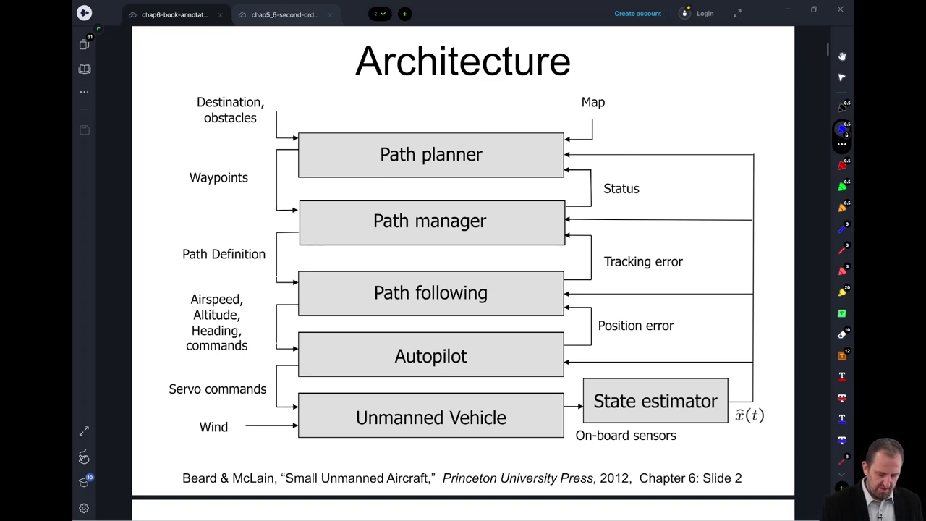
Step: Handwrite blue labels Ch 2-4, Ch 5-Ch 6, Ch 7 and Ch 8 beside their blocks, undoing a stray stroke
{"action": "mouse_move", "coordinate": [403, 399]}
{"action": "left_mouse_down"}
{"action": "mouse_move", "coordinate": [402, 407]}
{"action": "mouse_move", "coordinate": [448, 408]}
{"action": "left_mouse_up"}
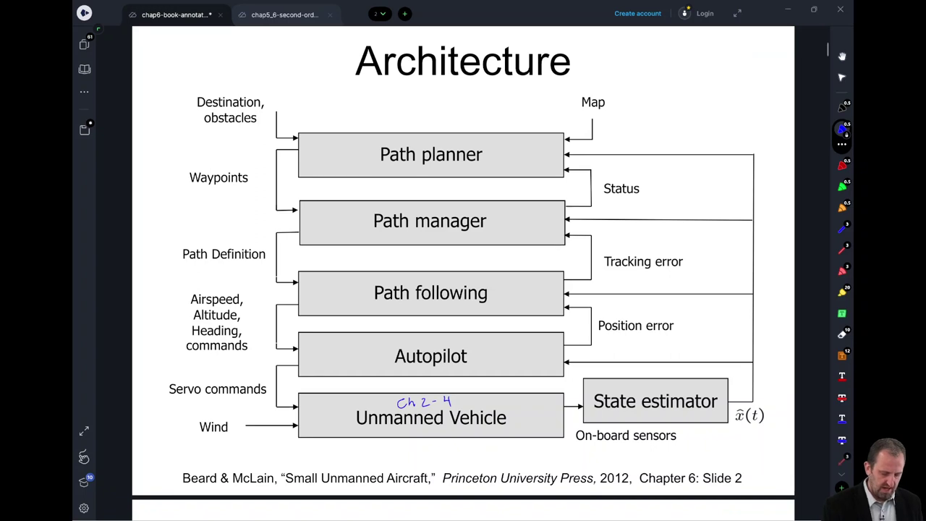
{"action": "left_click_drag", "start_coordinate": [386, 339], "coordinate": [456, 343]}
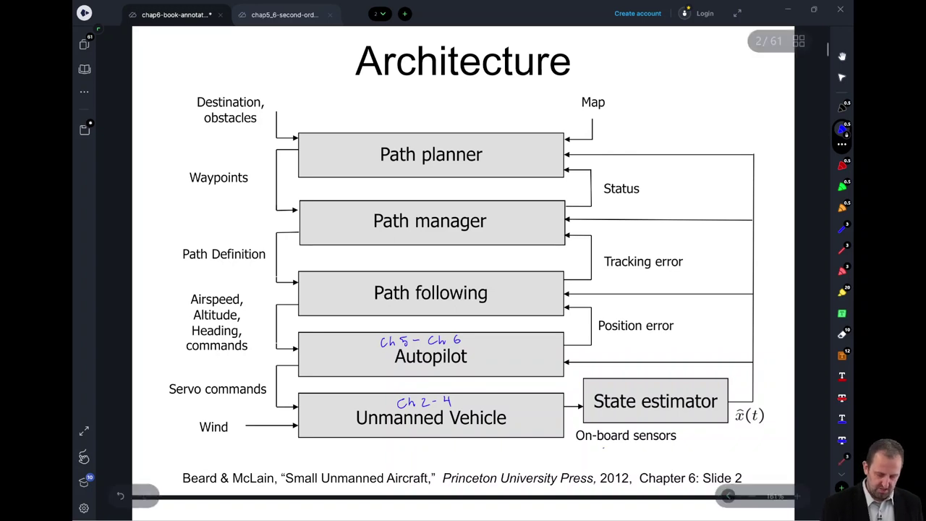
{"action": "left_click_drag", "start_coordinate": [602, 446], "coordinate": [597, 454]}
{"action": "left_click_drag", "start_coordinate": [606, 444], "coordinate": [614, 455]}
{"action": "mouse_move", "coordinate": [619, 445]}
{"action": "left_mouse_down"}
{"action": "mouse_move", "coordinate": [631, 446]}
{"action": "mouse_move", "coordinate": [625, 454]}
{"action": "mouse_move", "coordinate": [633, 437]}
{"action": "left_mouse_up"}
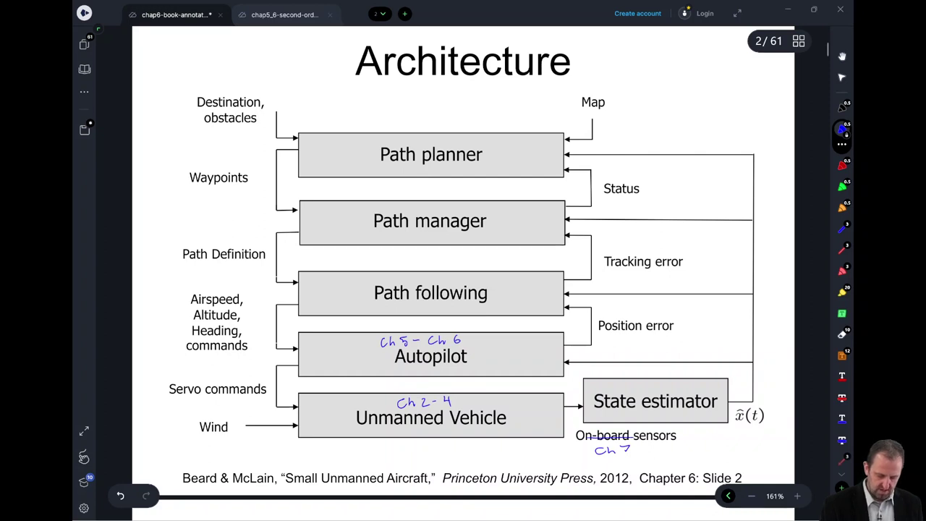
{"action": "key", "text": "ctrl+z"}
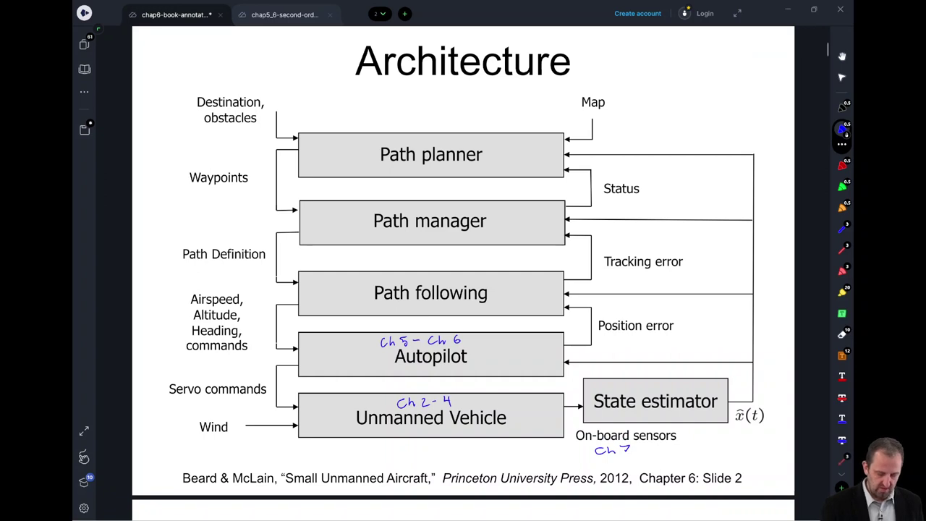
{"action": "mouse_move", "coordinate": [634, 414]}
{"action": "left_mouse_down"}
{"action": "mouse_move", "coordinate": [629, 420]}
{"action": "mouse_move", "coordinate": [655, 422]}
{"action": "left_mouse_up"}
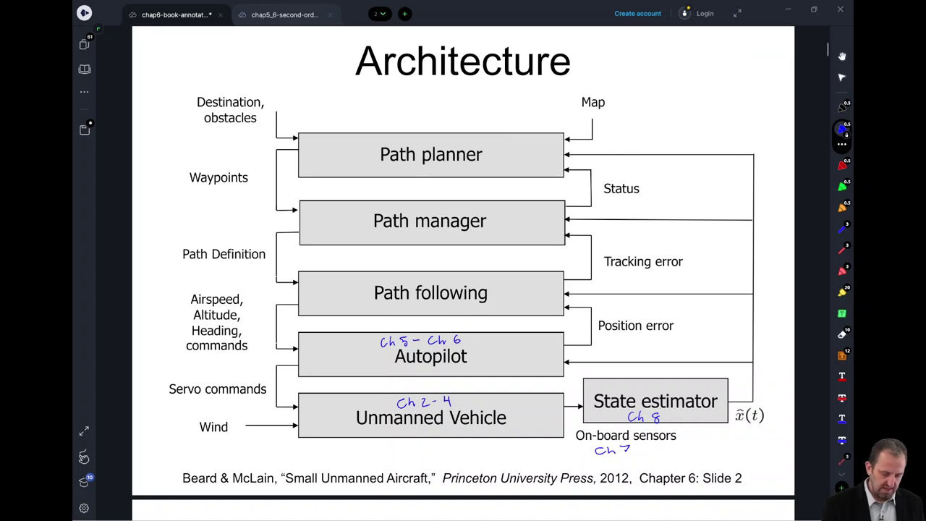
Step: Write Ch9-10 above the Path following block
{"action": "mouse_move", "coordinate": [416, 277]}
{"action": "left_mouse_down"}
{"action": "mouse_move", "coordinate": [412, 284]}
{"action": "mouse_move", "coordinate": [422, 283]}
{"action": "left_mouse_up"}
{"action": "left_click_drag", "start_coordinate": [428, 278], "coordinate": [444, 283]}
{"action": "left_click_drag", "start_coordinate": [454, 276], "coordinate": [455, 276]}
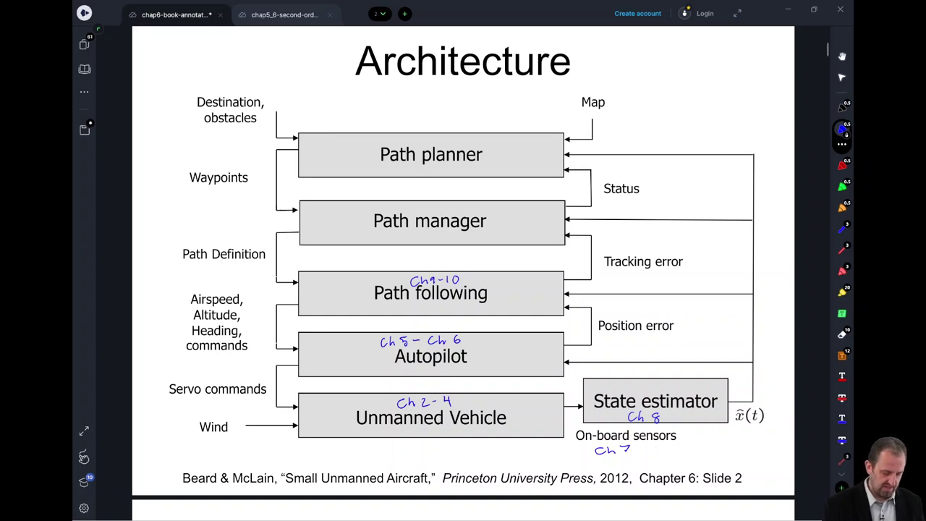
Step: Circle the Airspeed, Altitude, Heading commands label in blue, redrawing the first loop
{"action": "mouse_move", "coordinate": [190, 288]}
{"action": "left_mouse_down"}
{"action": "mouse_move", "coordinate": [172, 323]}
{"action": "mouse_move", "coordinate": [253, 354]}
{"action": "mouse_move", "coordinate": [185, 291]}
{"action": "left_mouse_up"}
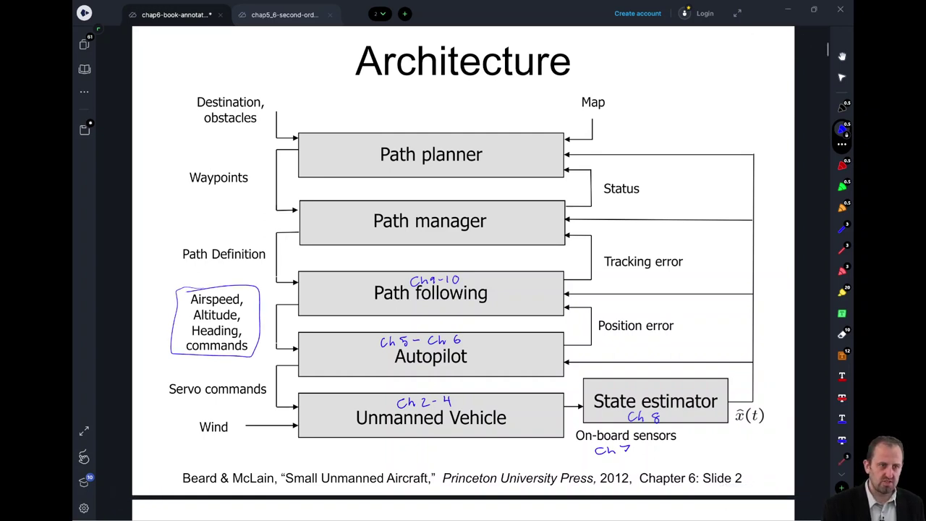
{"action": "key", "text": "ctrl+z"}
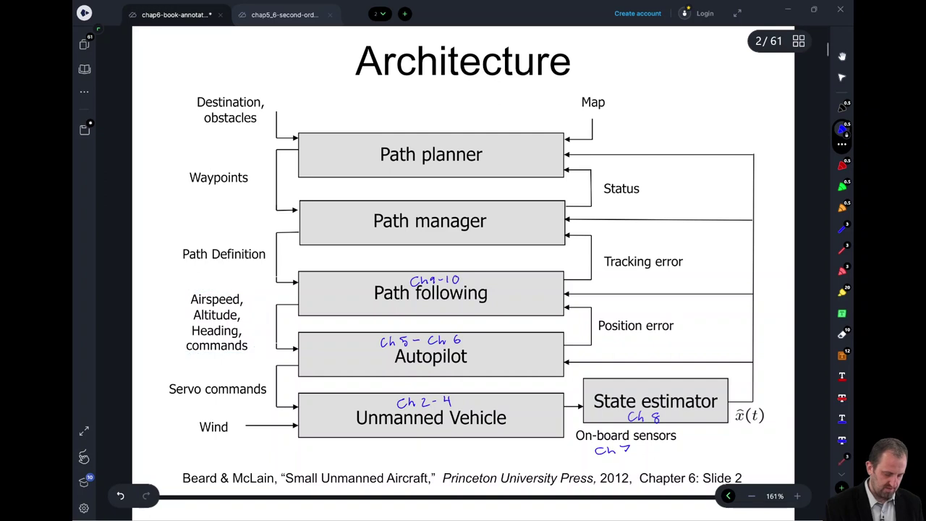
{"action": "mouse_move", "coordinate": [181, 285]}
{"action": "left_mouse_down"}
{"action": "mouse_move", "coordinate": [171, 358]}
{"action": "mouse_move", "coordinate": [260, 283]}
{"action": "mouse_move", "coordinate": [185, 290]}
{"action": "left_mouse_up"}
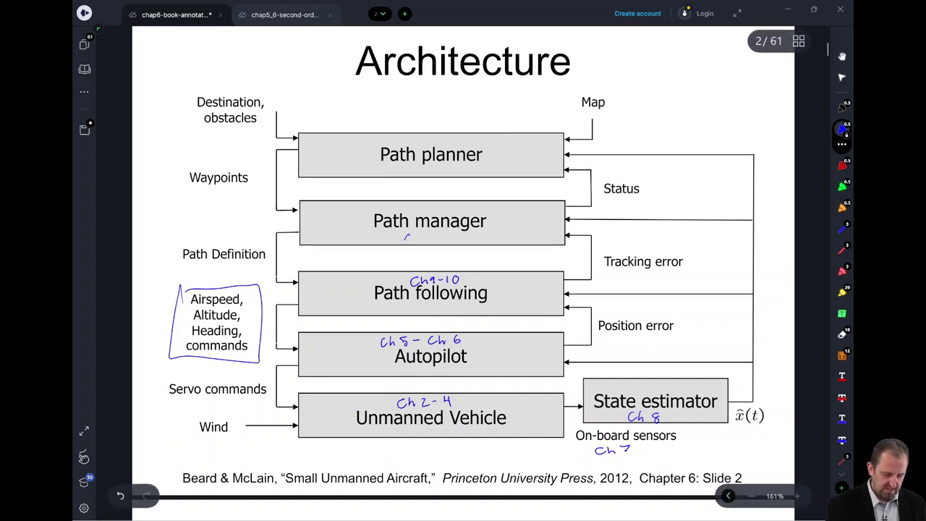
Step: Label Path manager Ch 11 and Path planner Ch 12, keeping the whole slide in view
{"action": "left_click_drag", "start_coordinate": [411, 235], "coordinate": [406, 243]}
{"action": "left_click_drag", "start_coordinate": [415, 233], "coordinate": [439, 244]}
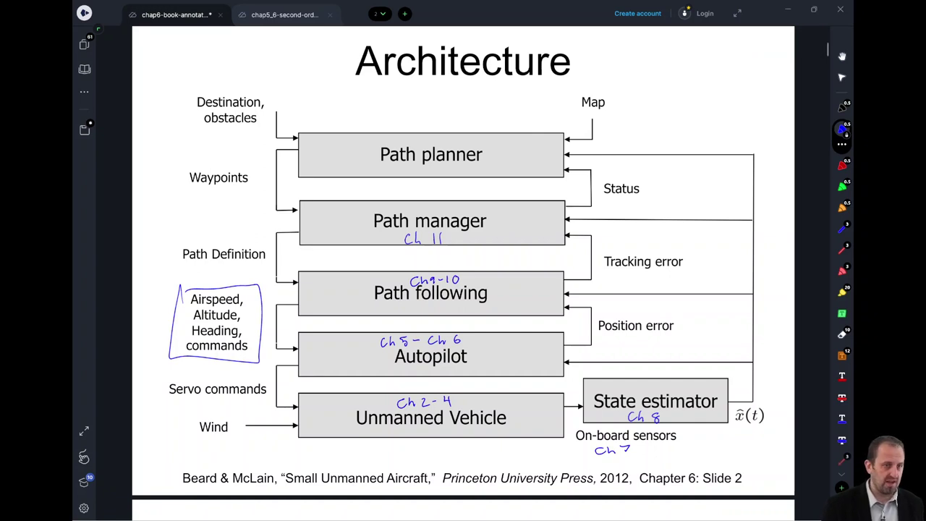
{"action": "mouse_move", "coordinate": [413, 167]}
{"action": "left_mouse_down"}
{"action": "mouse_move", "coordinate": [410, 176]}
{"action": "mouse_move", "coordinate": [449, 176]}
{"action": "left_mouse_up"}
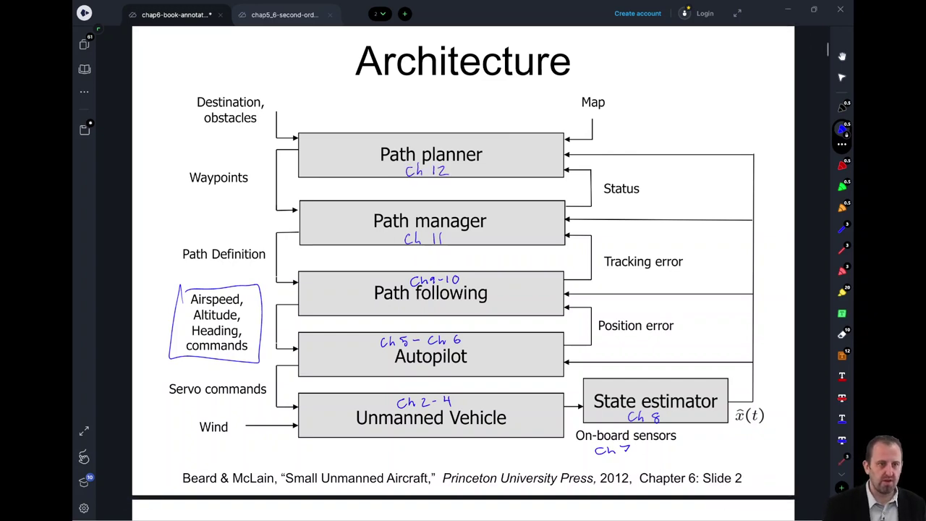
{"action": "scroll", "coordinate": [463, 260], "scroll_direction": "down", "scroll_amount": 2}
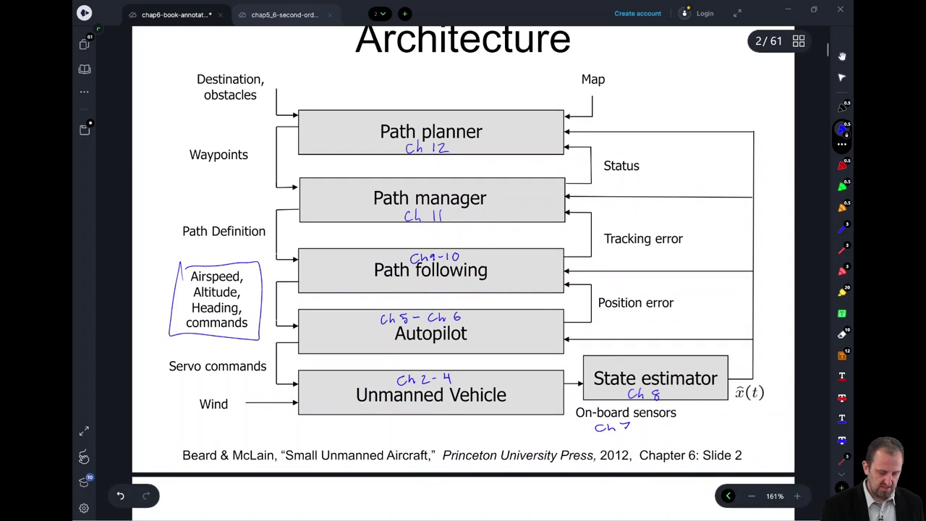
{"action": "scroll", "coordinate": [463, 260], "scroll_direction": "up", "scroll_amount": 1}
{"action": "scroll", "coordinate": [463, 261], "scroll_direction": "up", "scroll_amount": 1}
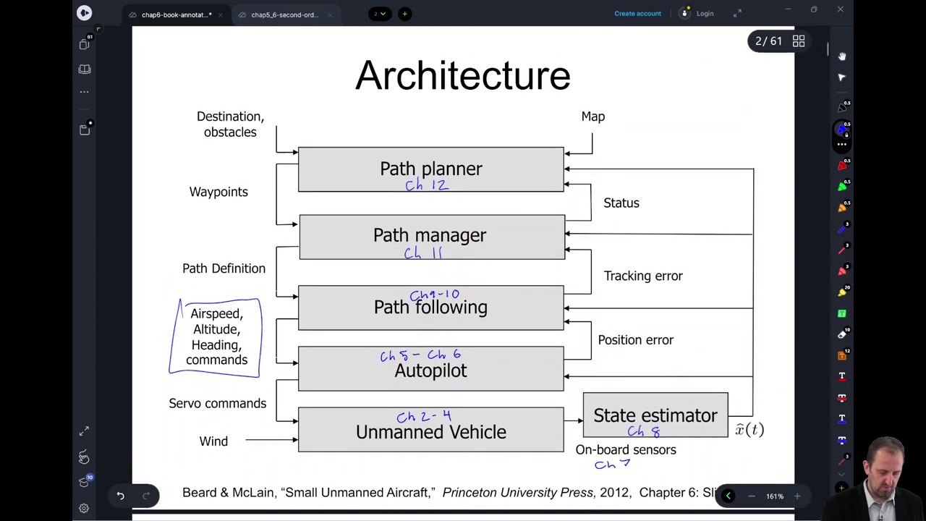